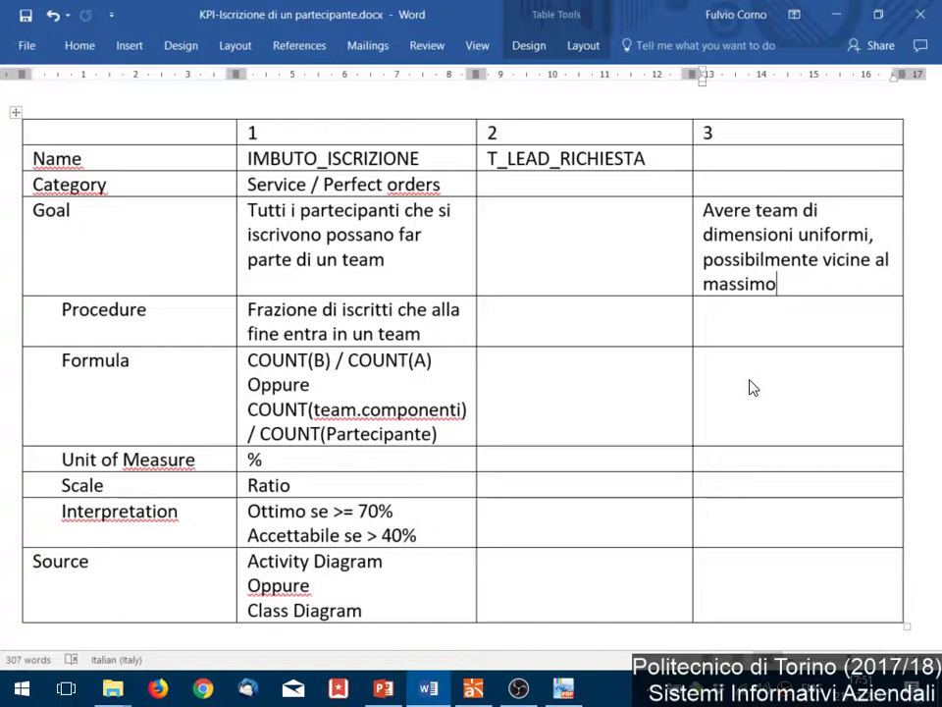
Fill in the Procedure cell of KPI 3 with "Valutare quanti team formati hanno dimensione inferiore al 75% del massimo"
{"action": "key", "text": "Down"}
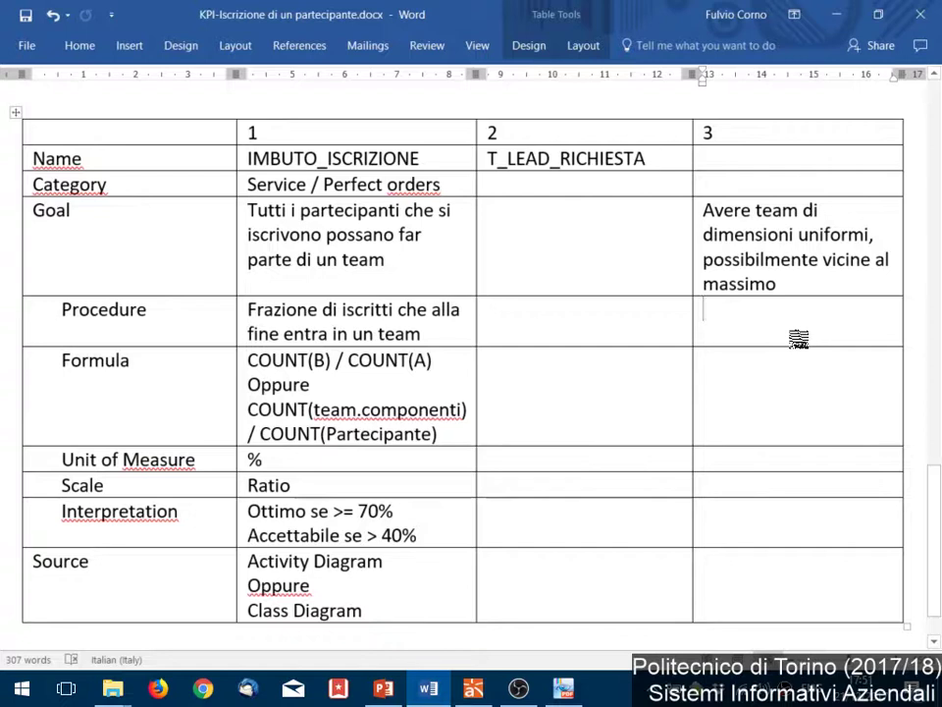
{"action": "type", "text": "Valutare quanti g"}
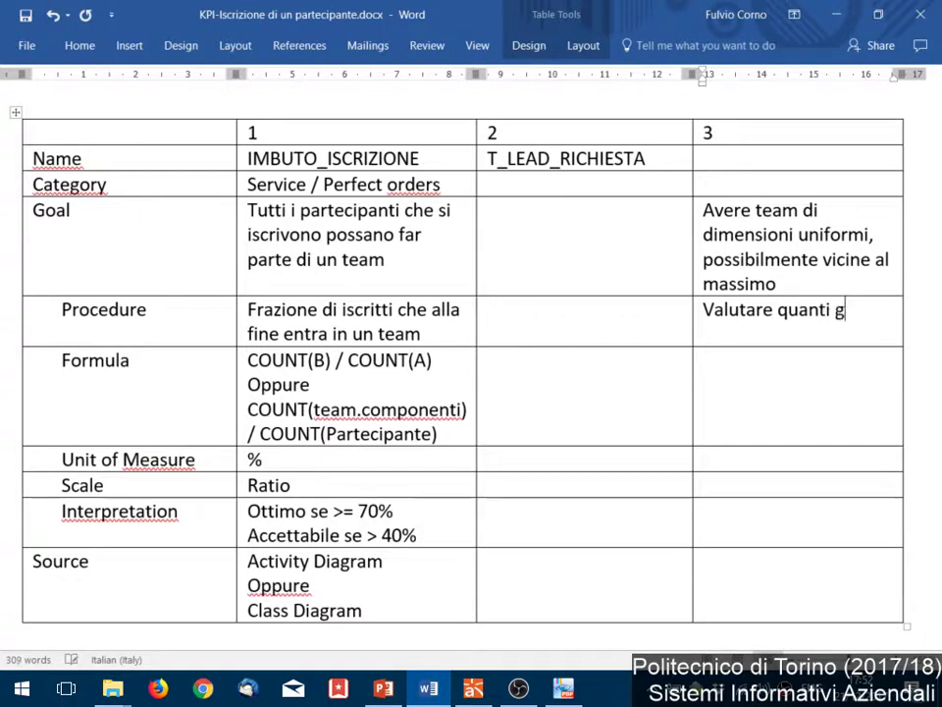
{"action": "key", "text": "BackSpace"}
{"action": "type", "text": "ti T"}
{"action": "key", "text": "BackSpace"}
{"action": "type", "text": "team formati hann"}
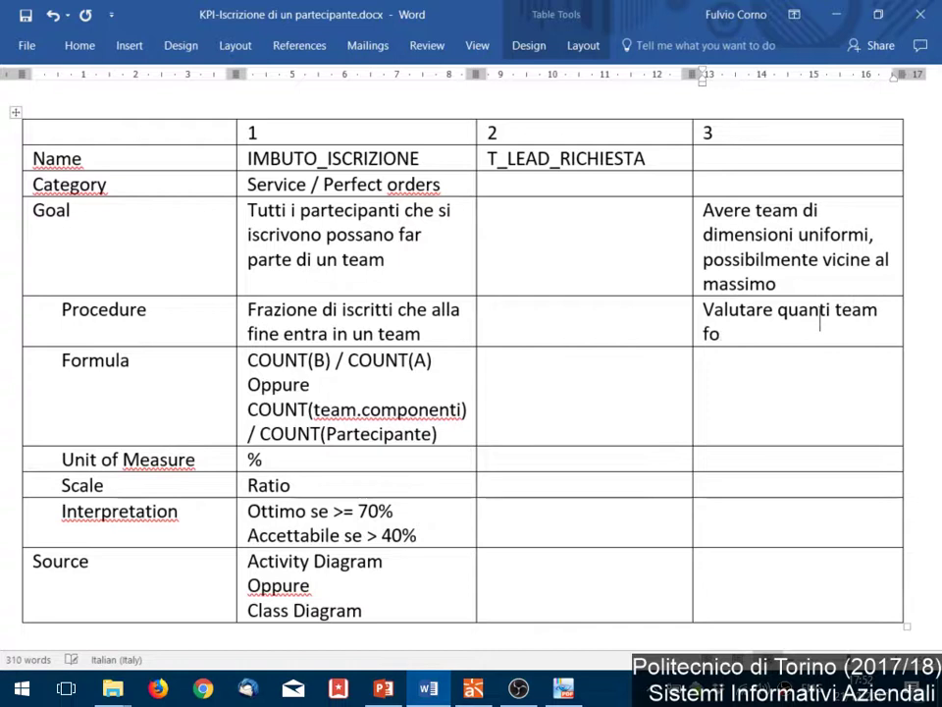
{"action": "type", "text": "o d"}
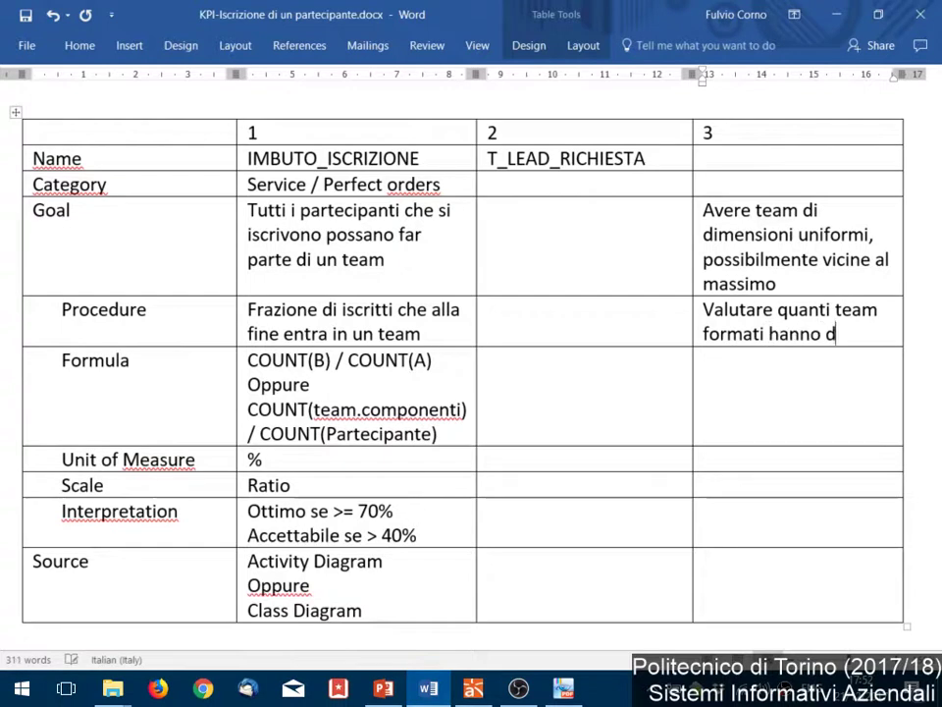
{"action": "type", "text": "imensione infoe"}
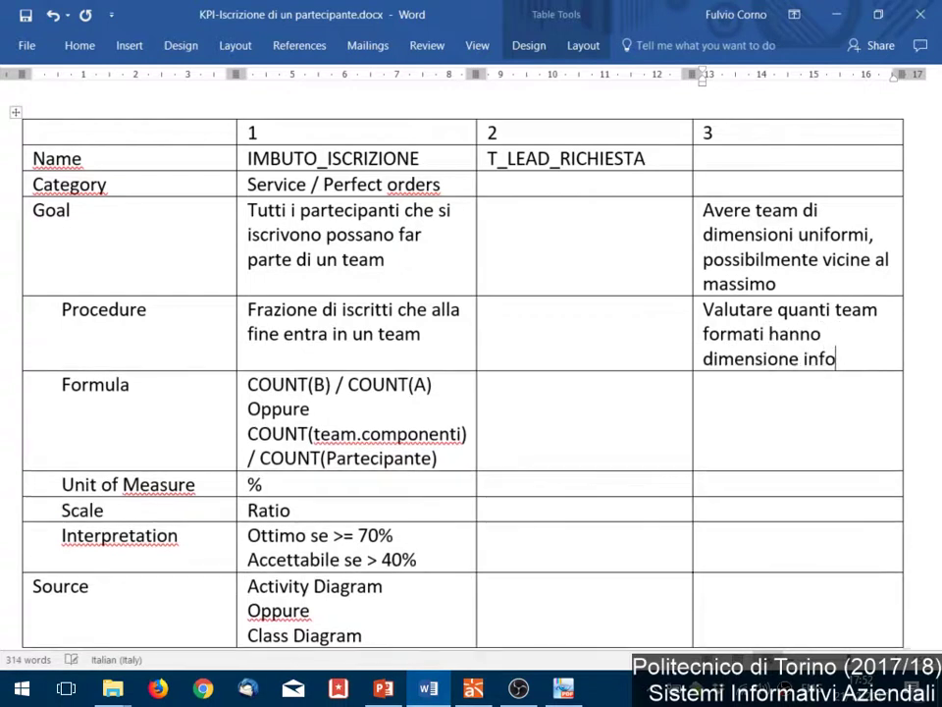
{"action": "key", "text": "BackSpace"}
{"action": "key", "text": "BackSpace"}
{"action": "type", "text": "eriore al 75%"}
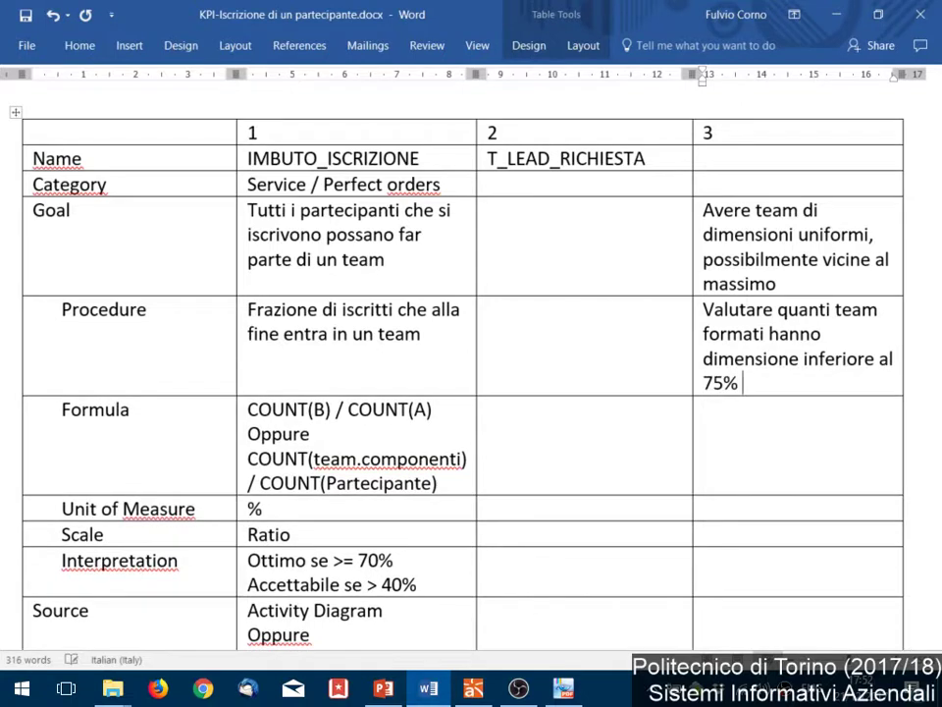
{"action": "type", "text": " del massimo"}
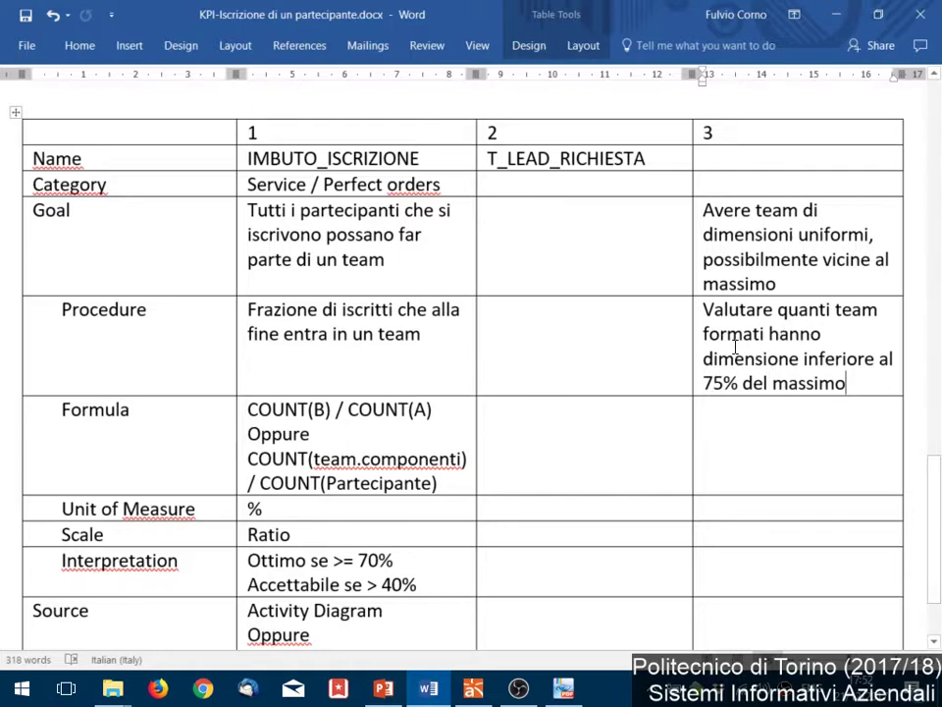
Place the cursor in KPI 3's Formula cell, switch to Astah and add an attribute to the Team class in the class diagram
{"action": "scroll", "coordinate": [735, 347], "scroll_direction": "down", "scroll_amount": 1}
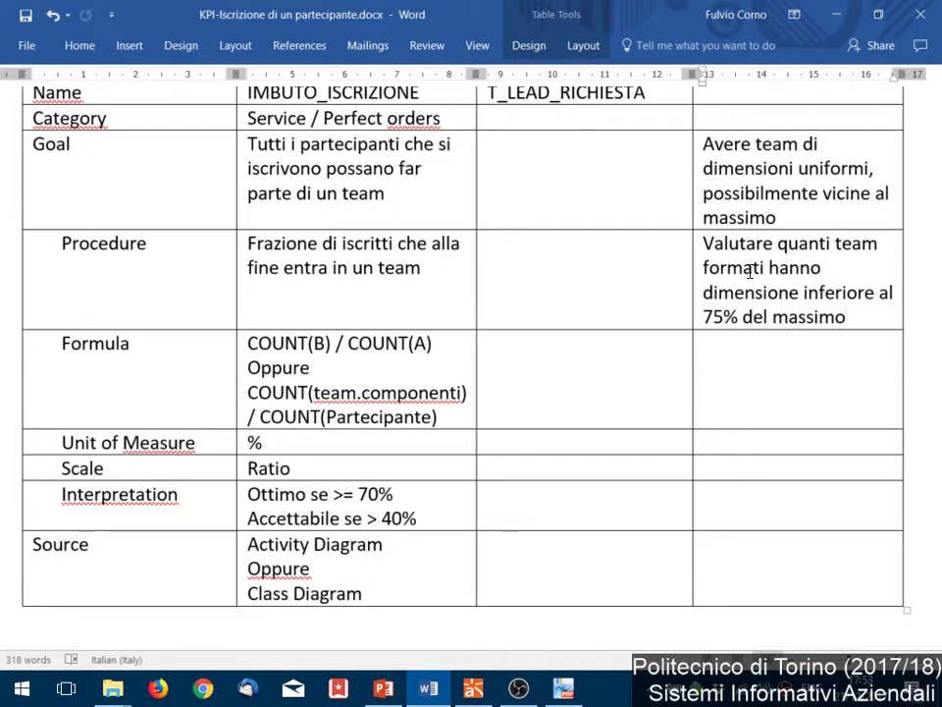
{"action": "left_click", "coordinate": [775, 367]}
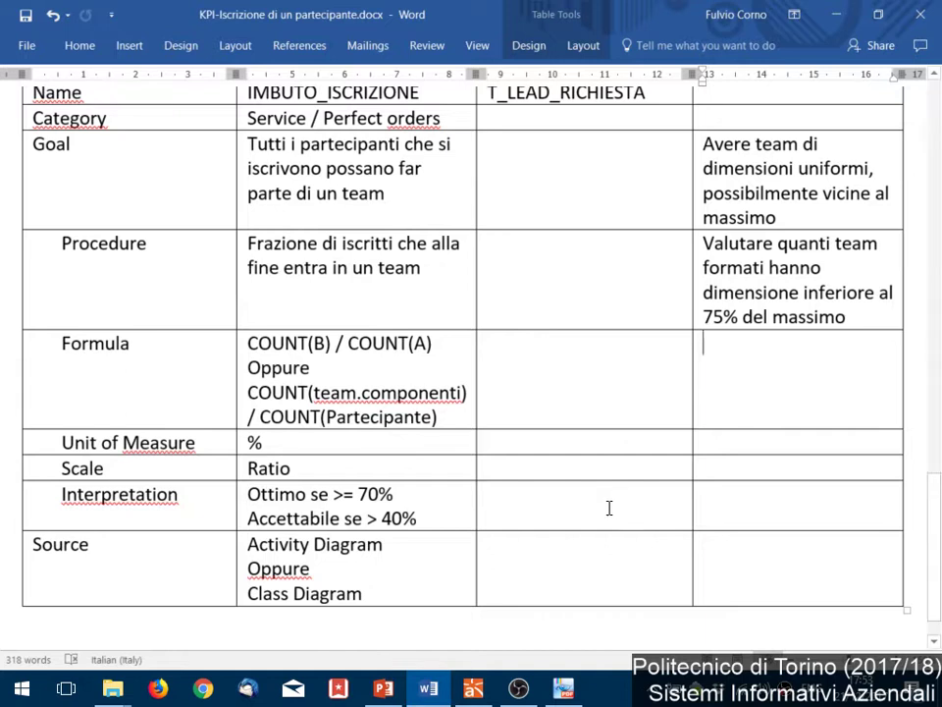
{"action": "left_click", "coordinate": [484, 693]}
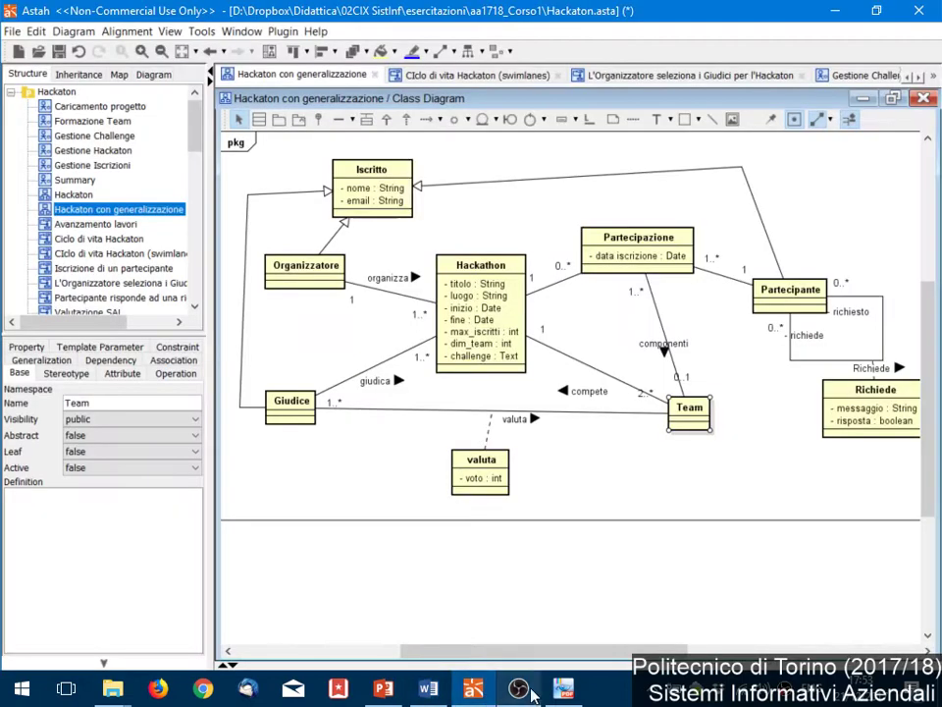
{"action": "left_click_drag", "start_coordinate": [529, 651], "coordinate": [555, 652]}
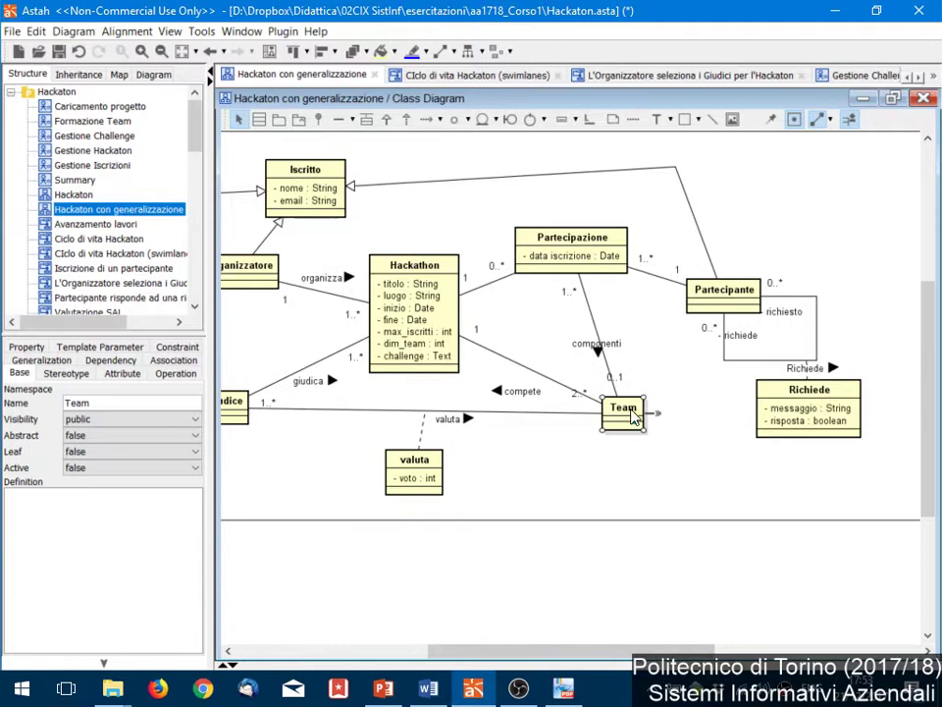
{"action": "key", "text": "ctrl+f"}
Examine the componenti association between Partecipazione and Team, clear the selection and return to the KPI document in Word
{"action": "left_click", "coordinate": [620, 351]}
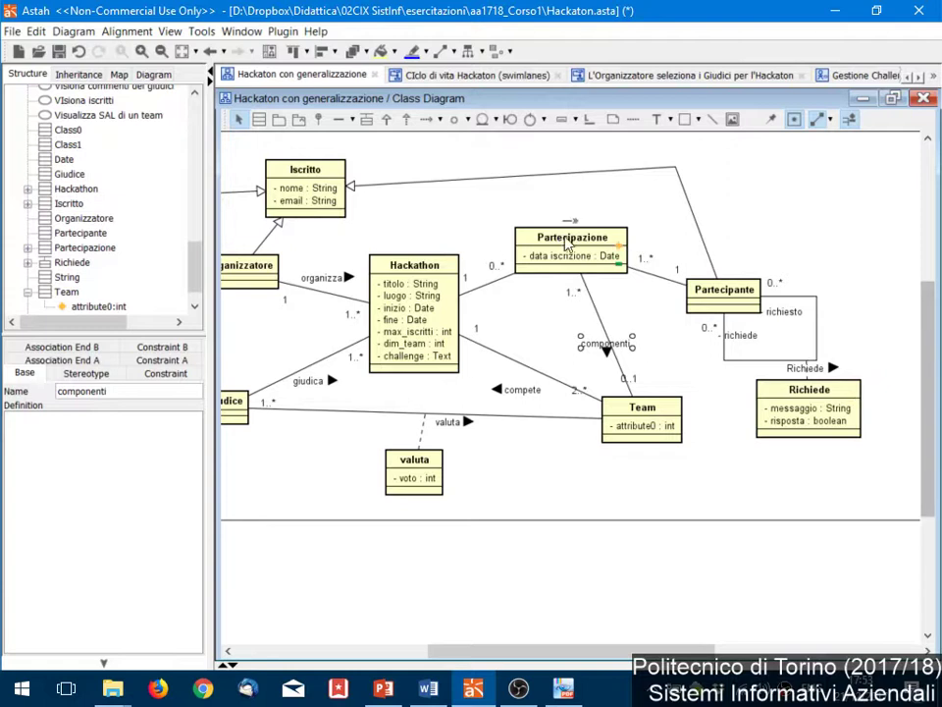
{"action": "left_click", "coordinate": [542, 321]}
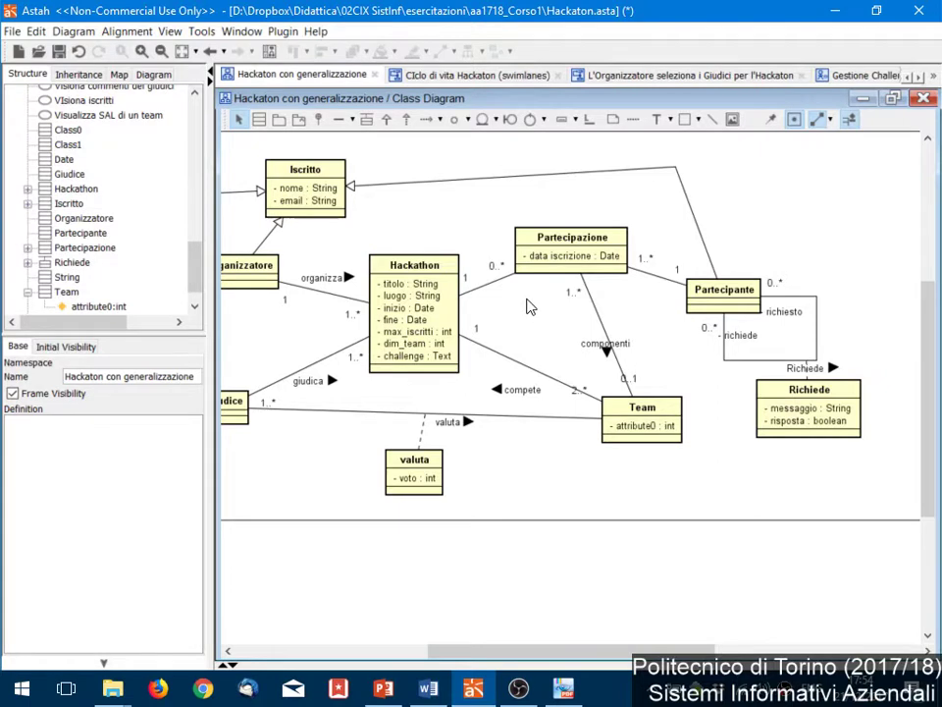
{"action": "key", "text": "alt+Tab"}
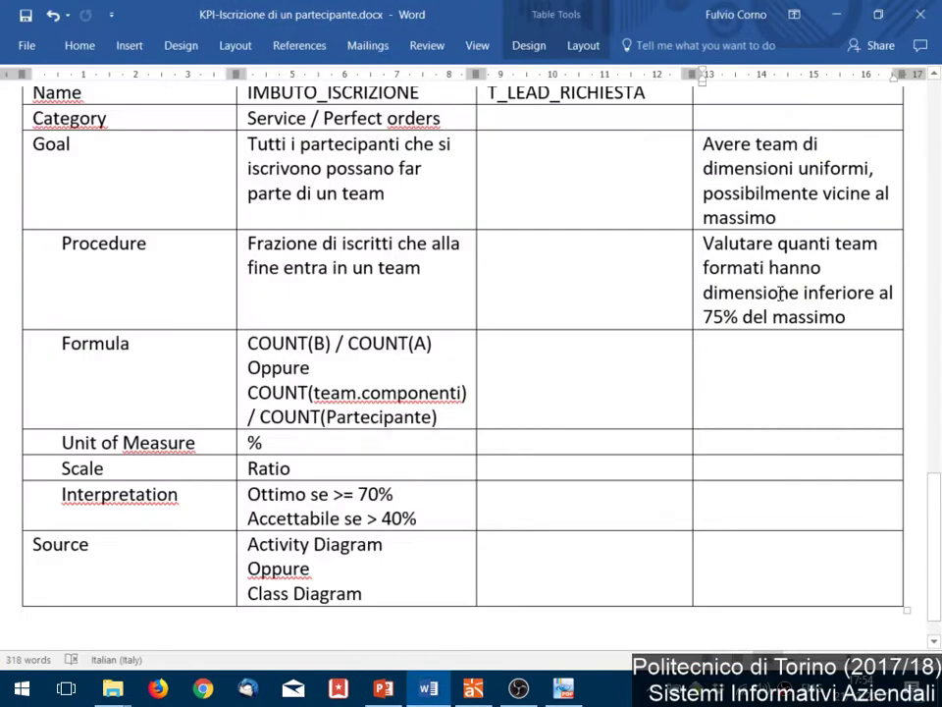
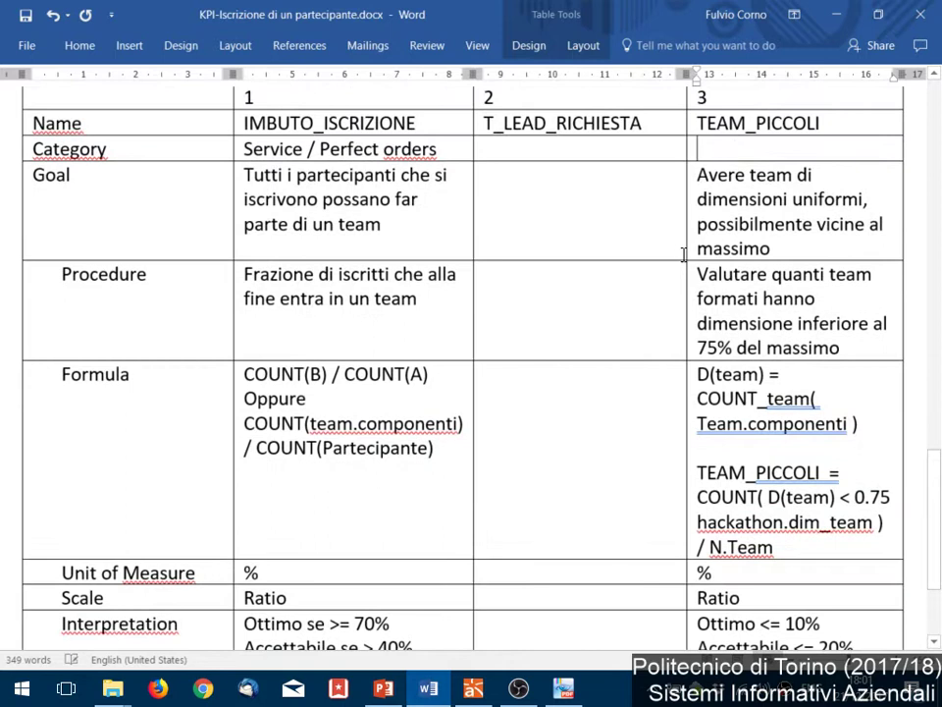
Switch the input language to Italian, consult the KPI General framework slide in PowerPoint for the category, and return to Word
{"action": "key", "text": "alt+shift"}
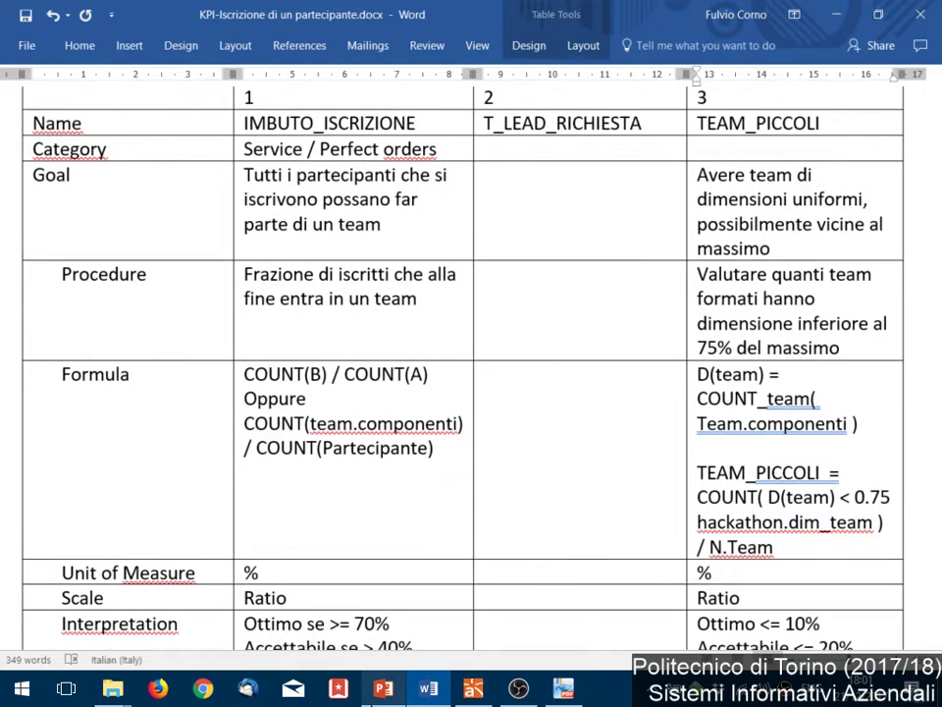
{"action": "left_click", "coordinate": [383, 688]}
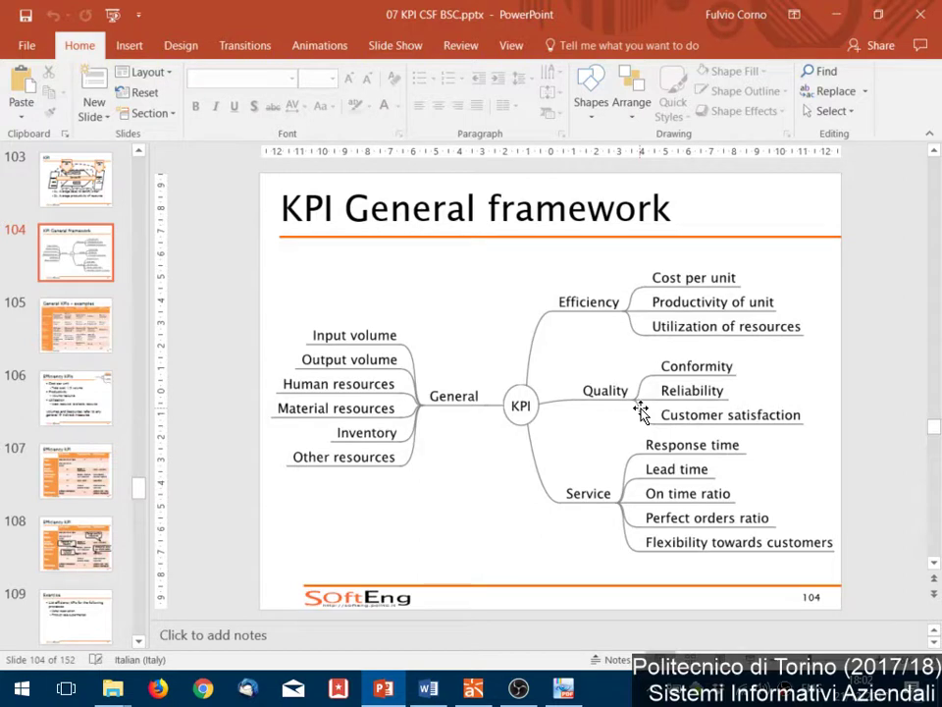
{"action": "key", "text": "alt+Tab"}
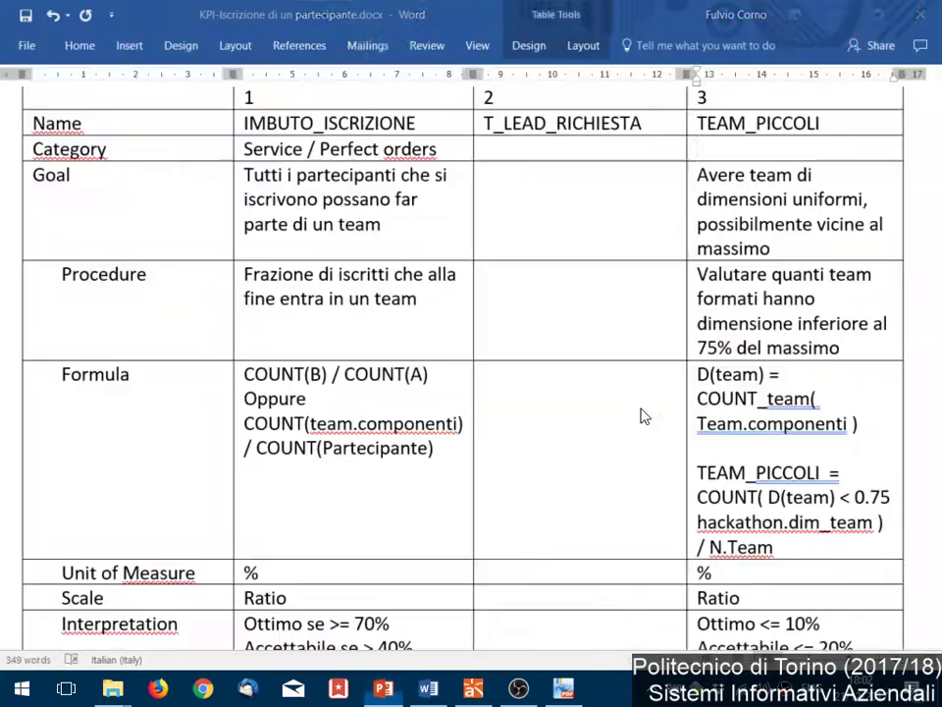
Fill in the Category cell of the TEAM_PICCOLI KPI with "Quality / Conformity"
{"action": "type", "text": "Quali"}
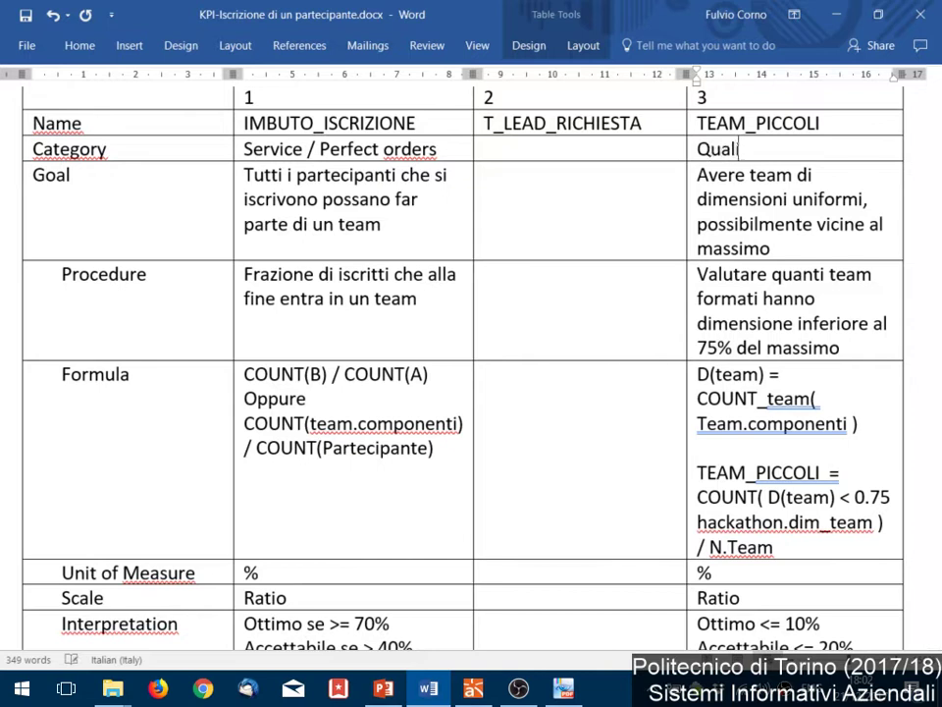
{"action": "type", "text": "ty / COform"}
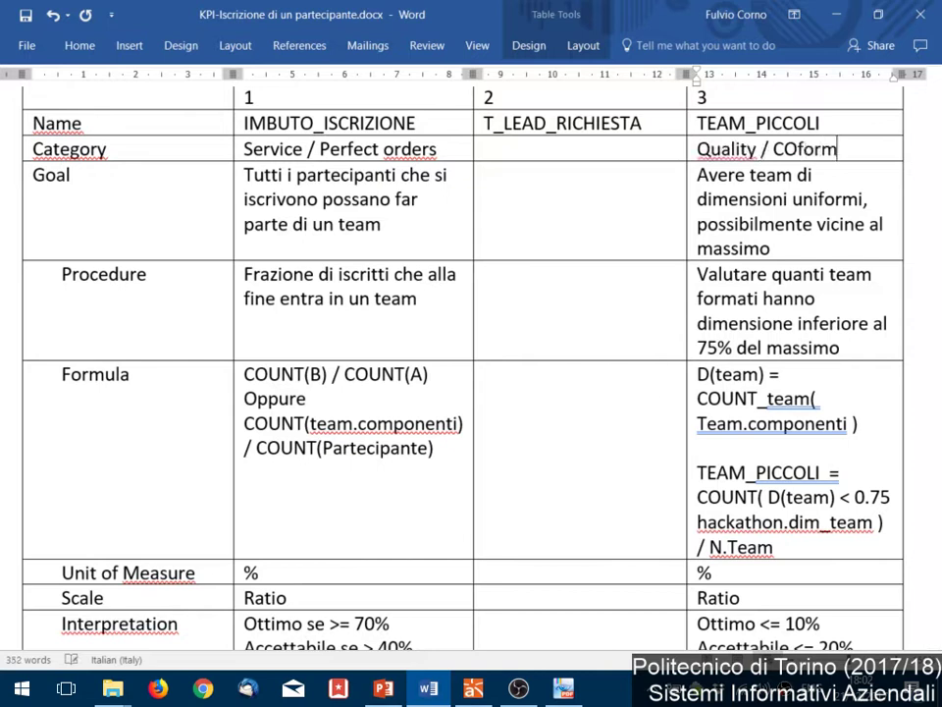
{"action": "key", "text": "BackSpace"}
{"action": "key", "text": "BackSpace"}
{"action": "key", "text": "BackSpace"}
{"action": "key", "text": "BackSpace"}
{"action": "key", "text": "BackSpace"}
{"action": "type", "text": "for"}
{"action": "key", "text": "BackSpace"}
{"action": "key", "text": "BackSpace"}
{"action": "key", "text": "BackSpace"}
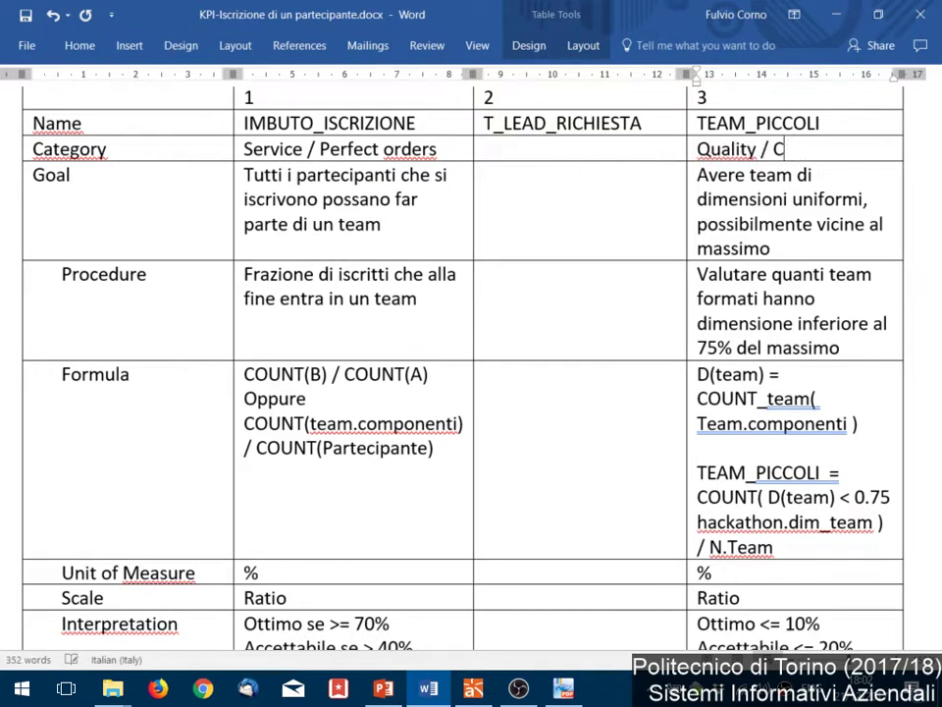
{"action": "type", "text": "onformity"}
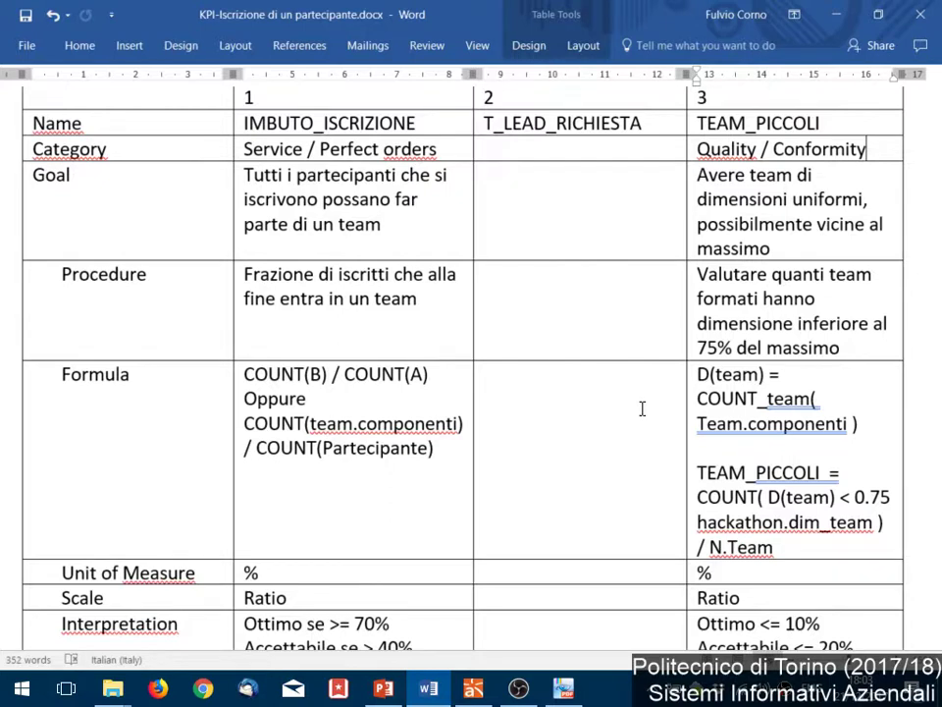
Review the TEAM_PICCOLI column down to its Source row and save the document
{"action": "scroll", "coordinate": [642, 408], "scroll_direction": "down", "scroll_amount": 1}
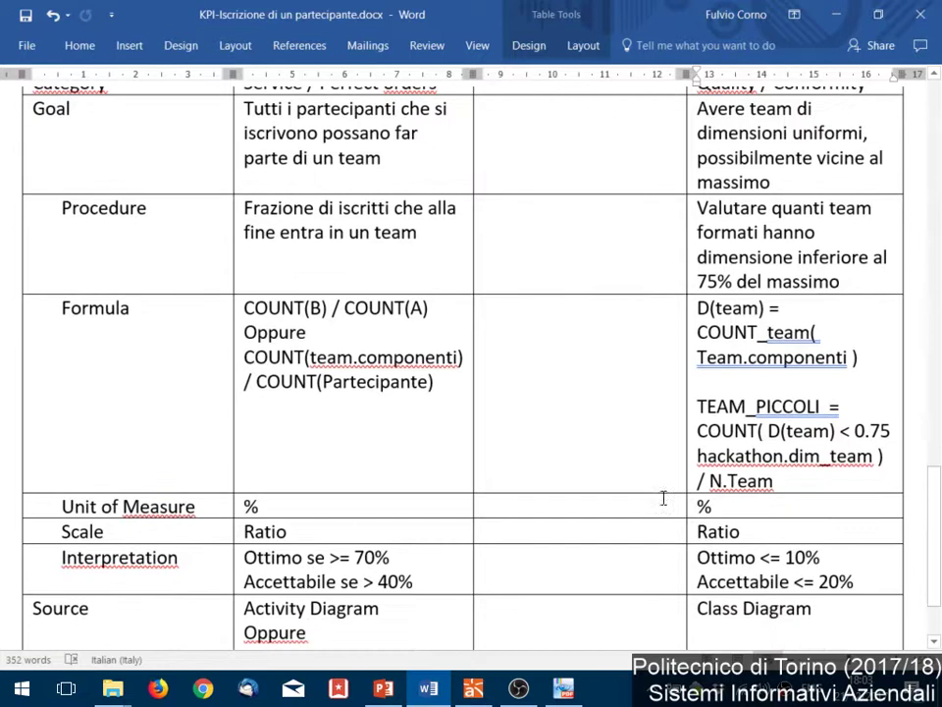
{"action": "left_click", "coordinate": [773, 608]}
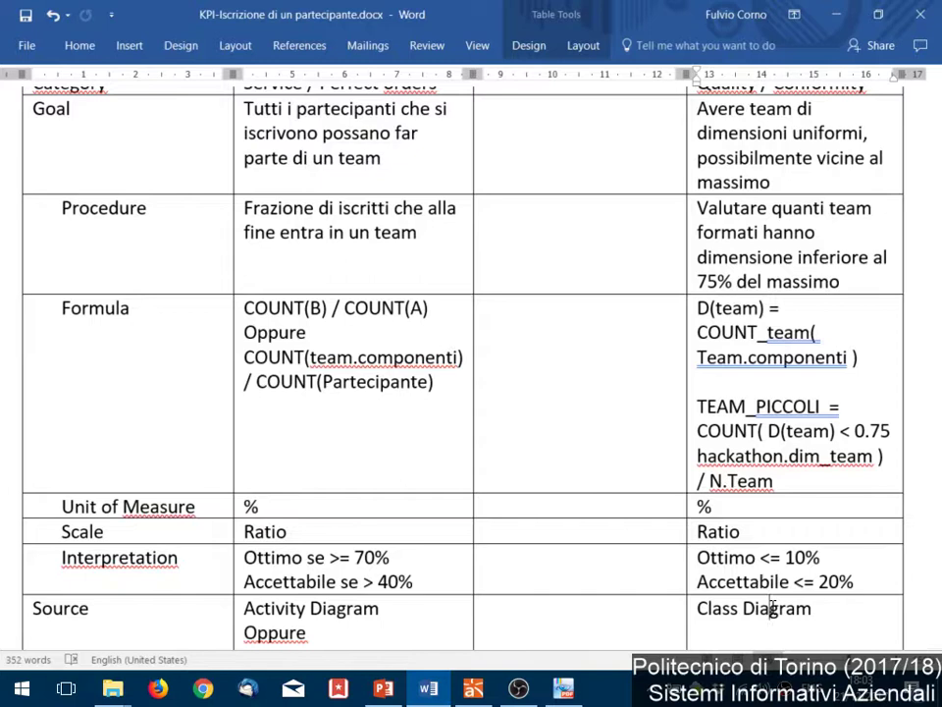
{"action": "scroll", "coordinate": [774, 601], "scroll_direction": "down", "scroll_amount": 1}
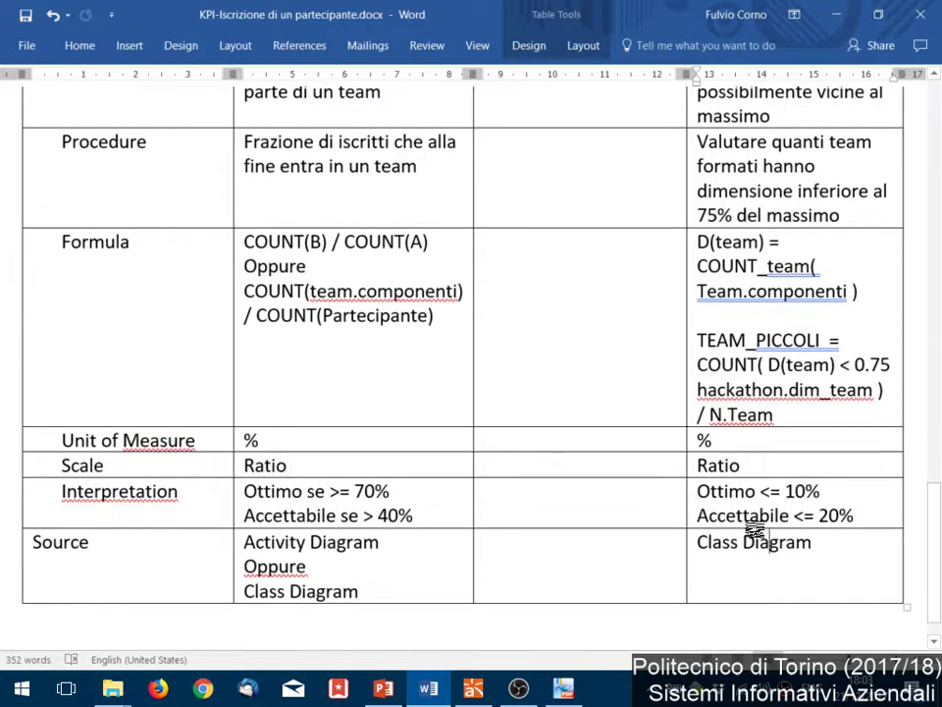
{"action": "scroll", "coordinate": [754, 530], "scroll_direction": "up", "scroll_amount": 3}
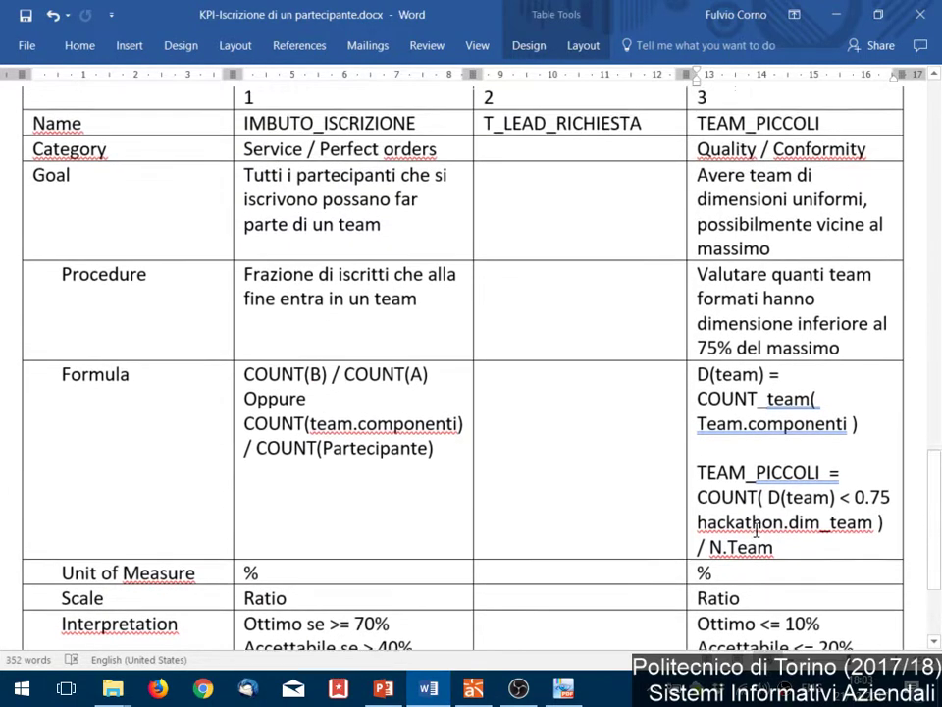
{"action": "left_click", "coordinate": [25, 14]}
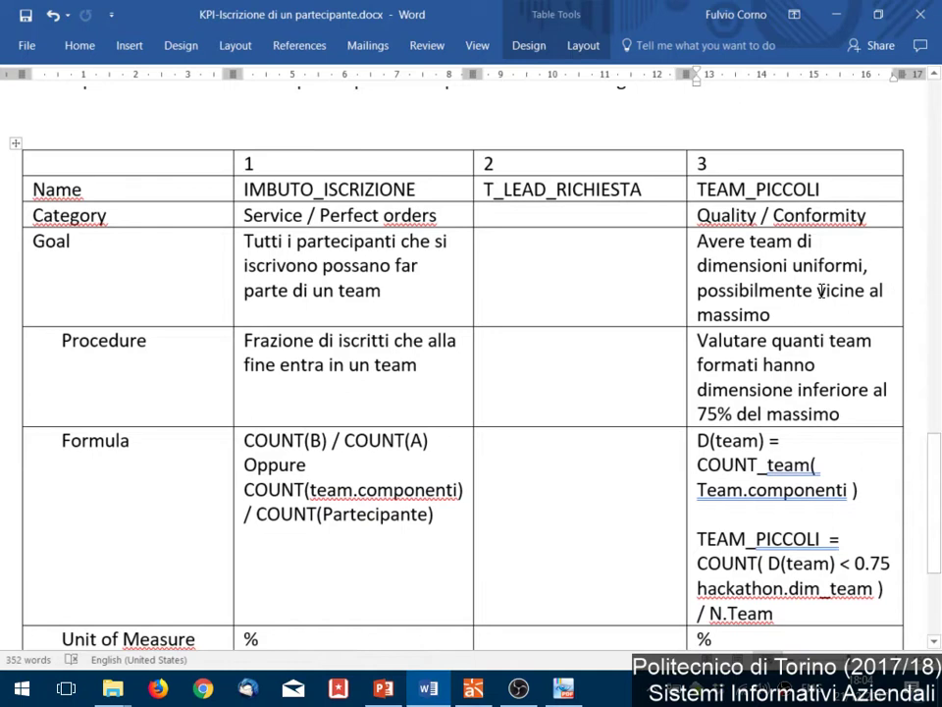
Minimize the Word, PowerPoint and Astah windows and switch to the Lab11 document in PDF-XChange Viewer
{"action": "scroll", "coordinate": [822, 291], "scroll_direction": "down", "scroll_amount": 1}
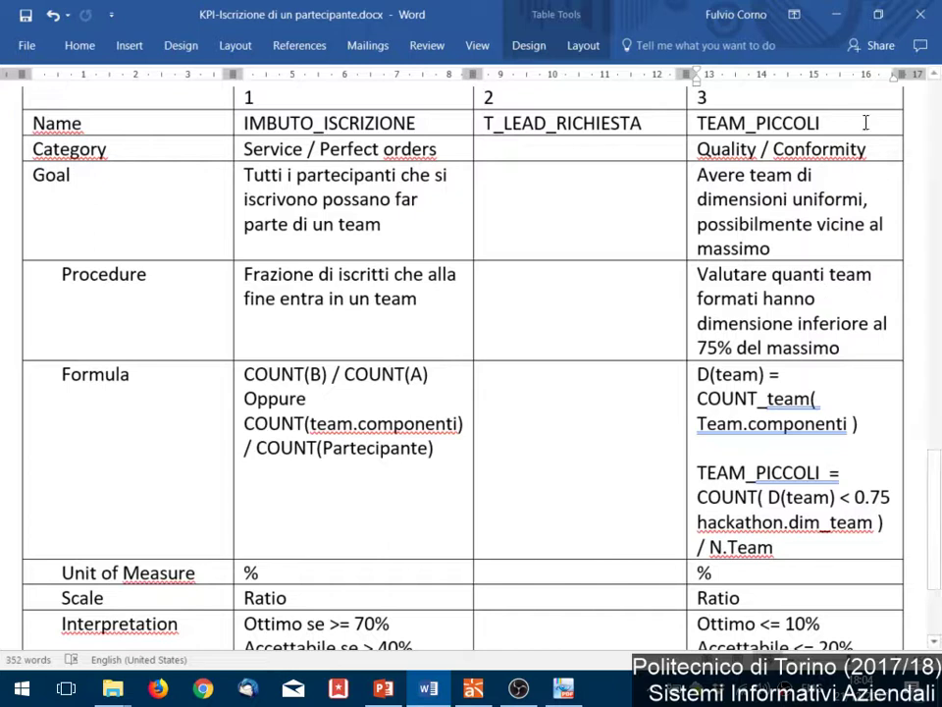
{"action": "left_click", "coordinate": [841, 16]}
{"action": "left_click", "coordinate": [840, 16]}
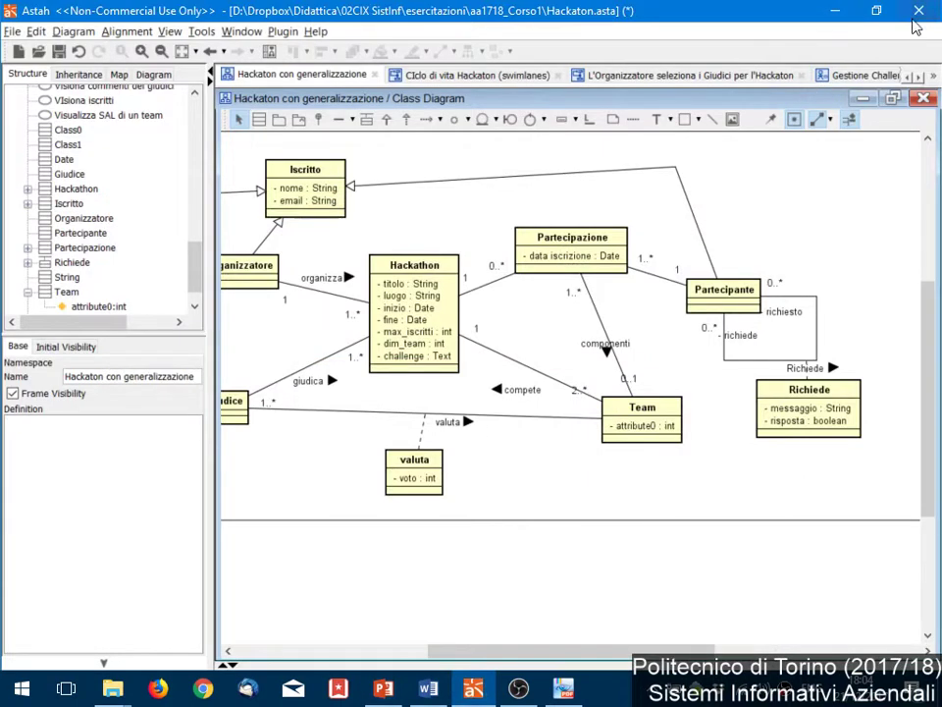
{"action": "left_click", "coordinate": [838, 13]}
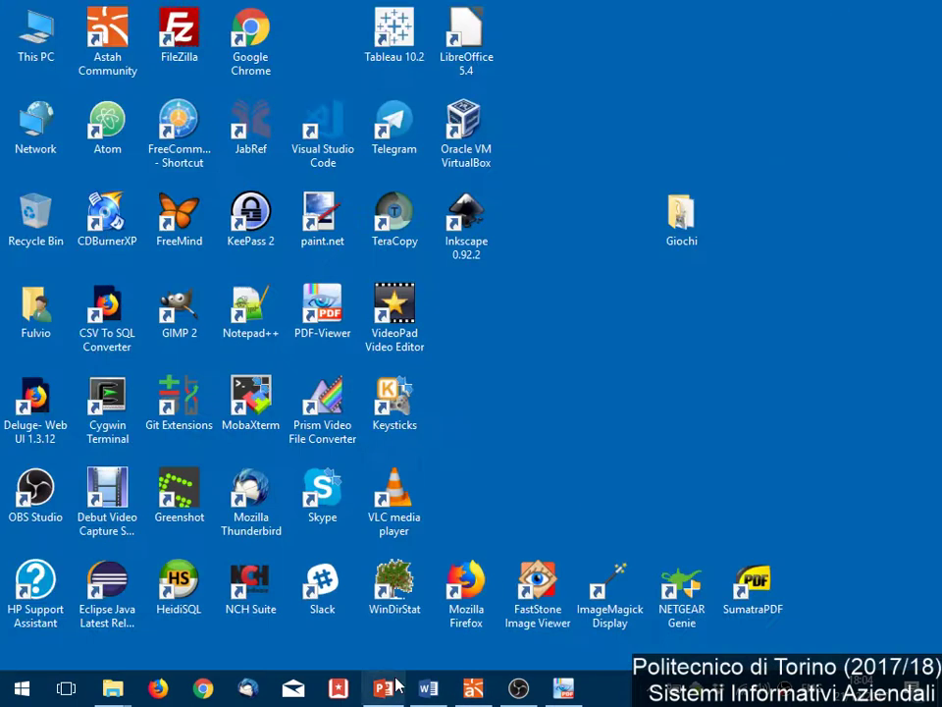
{"action": "left_click", "coordinate": [562, 688]}
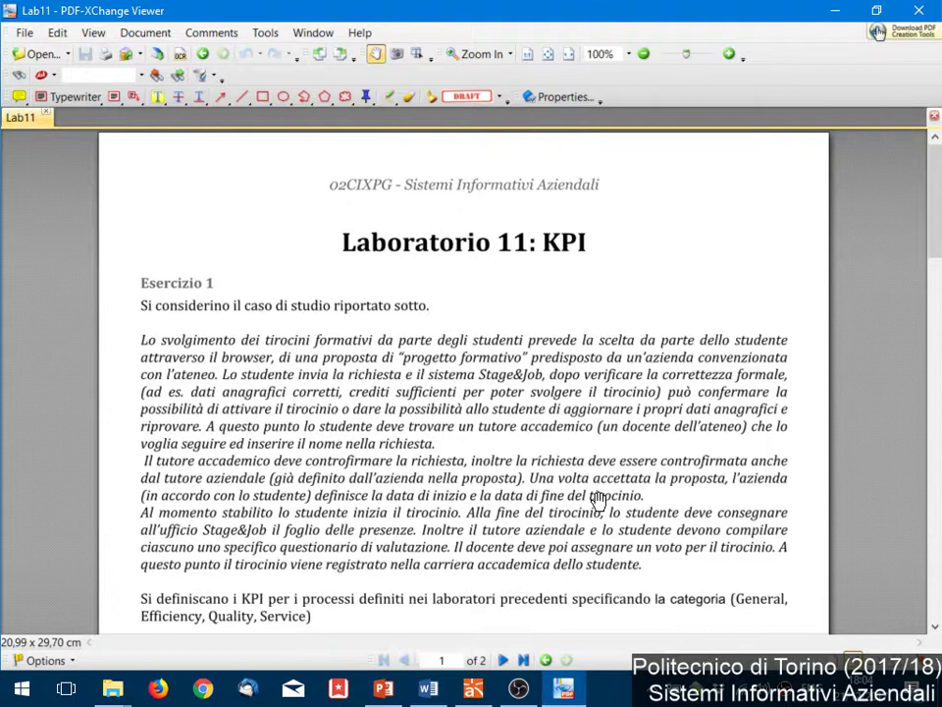